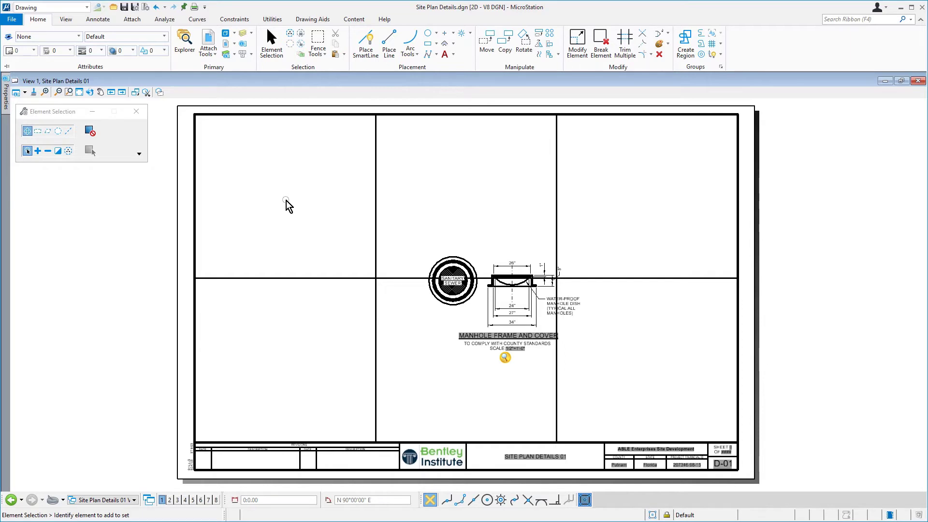
- Move the Manhole Frame and Cover reference from the sheet centre into the upper-left cell
{"action": "right_click", "coordinate": [449, 268]}
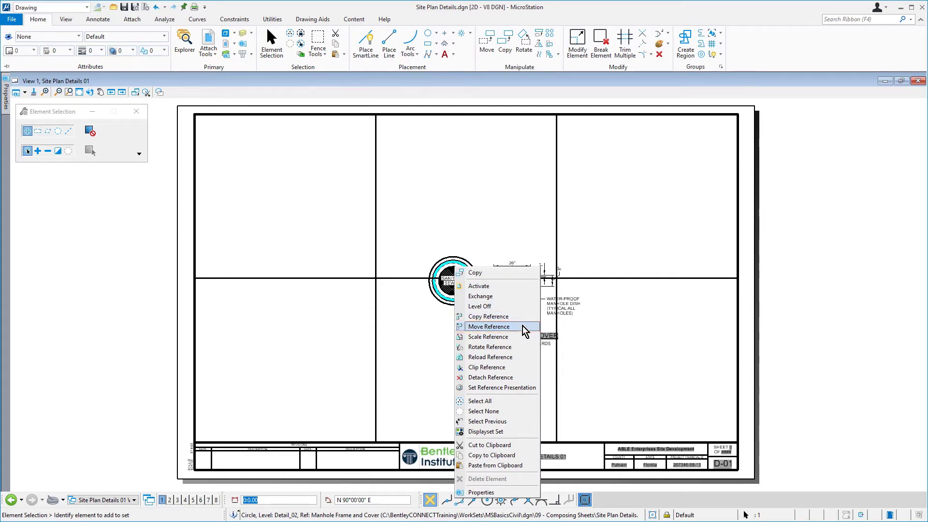
{"action": "left_click", "coordinate": [524, 331]}
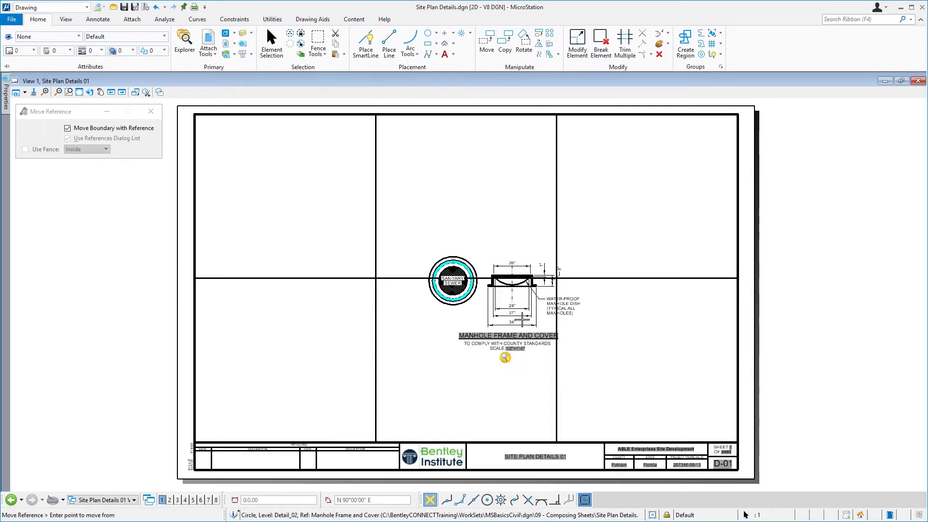
{"action": "left_click", "coordinate": [453, 254]}
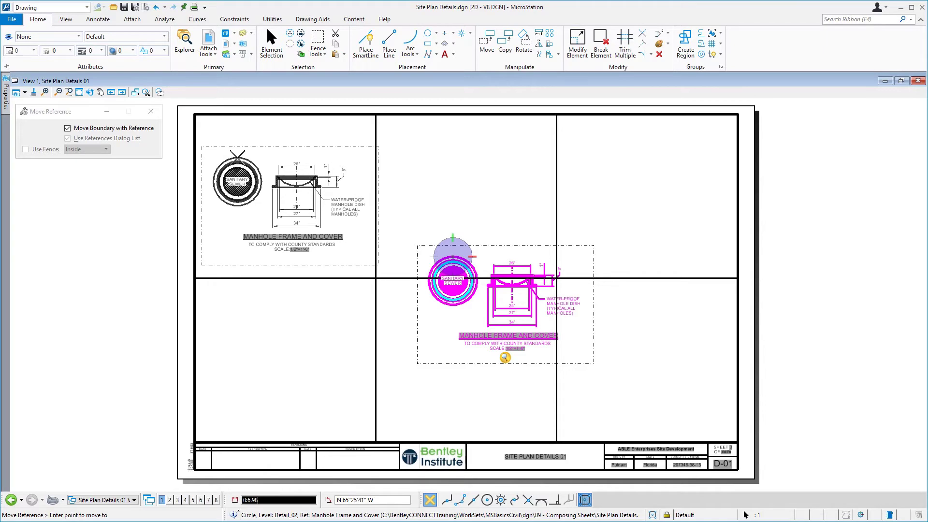
{"action": "left_click", "coordinate": [238, 155]}
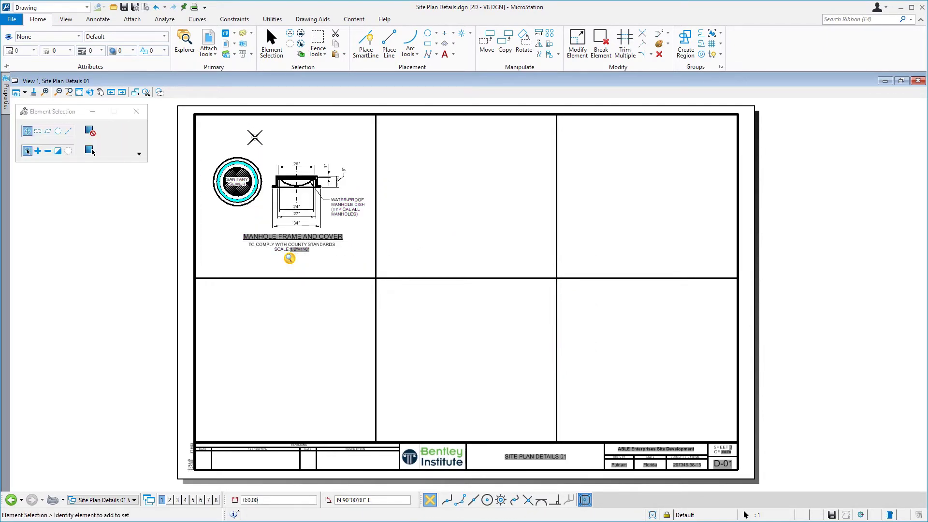
- Turn off the SheetLines_v2 level in Level Display so the top-middle and top-right cells merge
{"action": "left_click", "coordinate": [255, 139]}
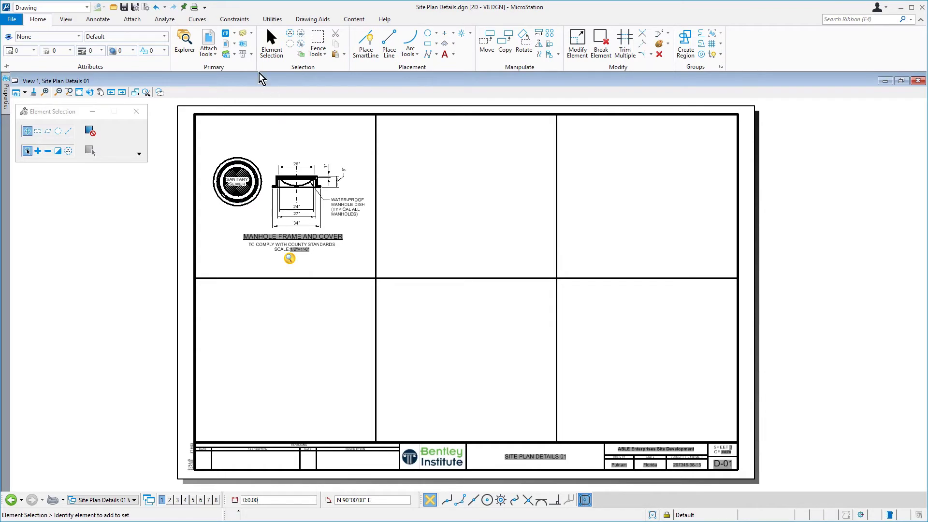
{"action": "left_click", "coordinate": [243, 34]}
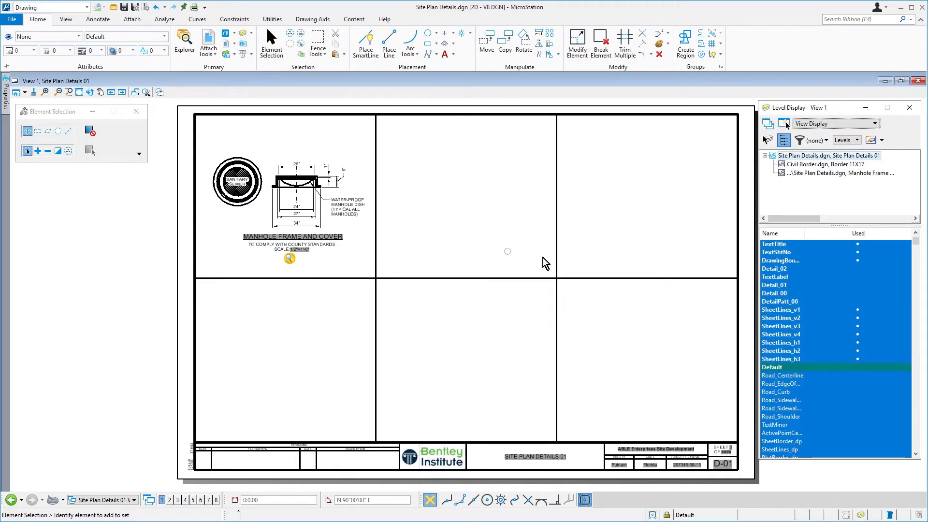
{"action": "left_click_drag", "start_coordinate": [858, 237], "coordinate": [781, 240]}
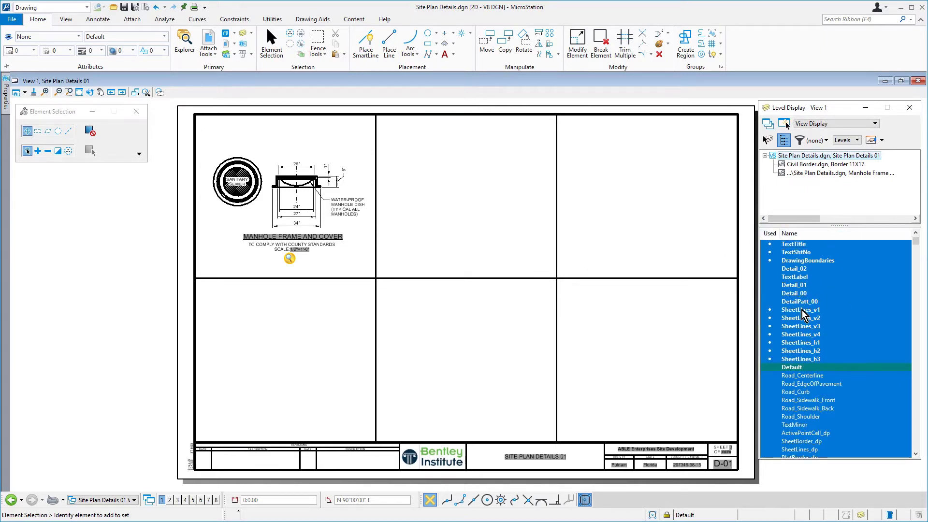
{"action": "left_click", "coordinate": [827, 319]}
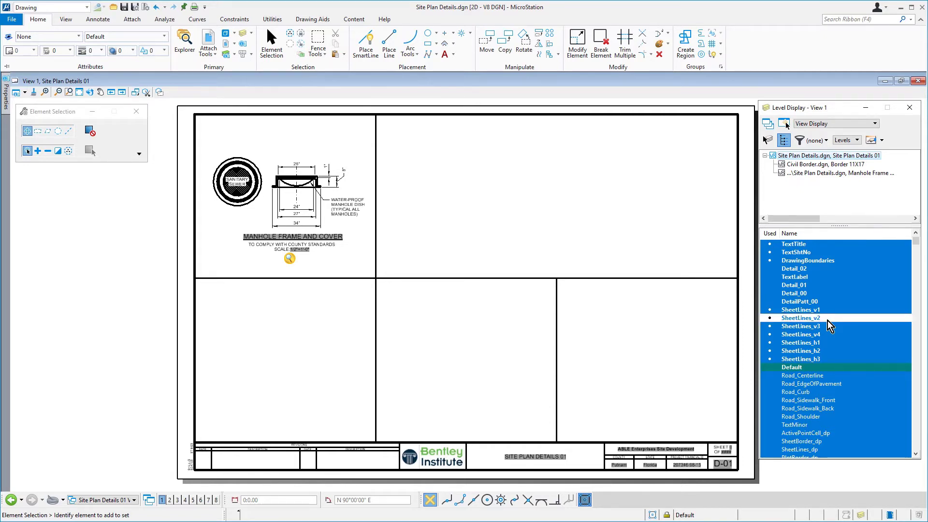
{"action": "left_click", "coordinate": [909, 108]}
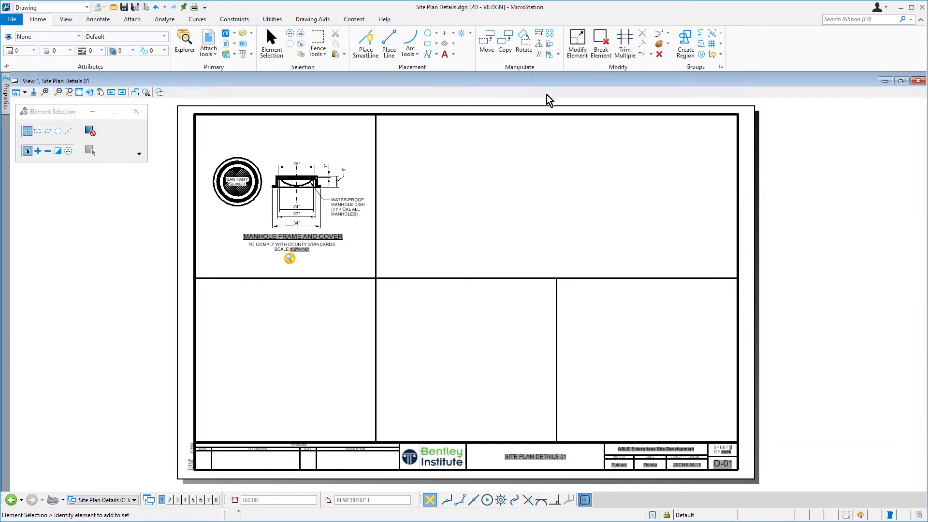
- Make DrawingBoundaries the active level
{"action": "left_click", "coordinate": [153, 38]}
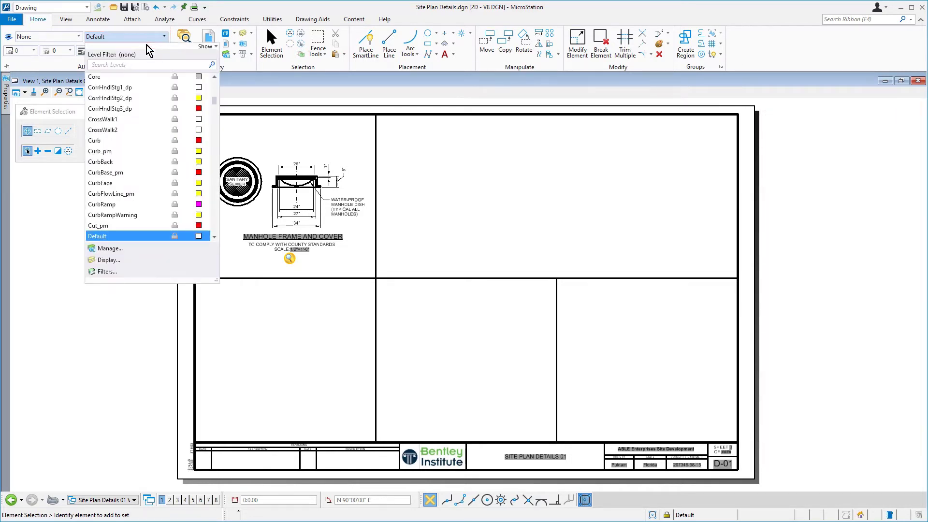
{"action": "type", "text": "draw"}
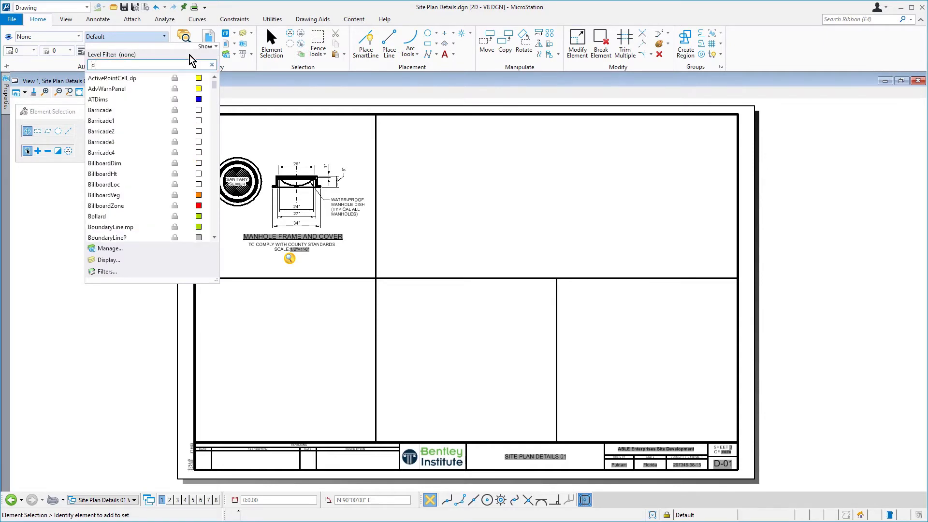
{"action": "left_click", "coordinate": [165, 79]}
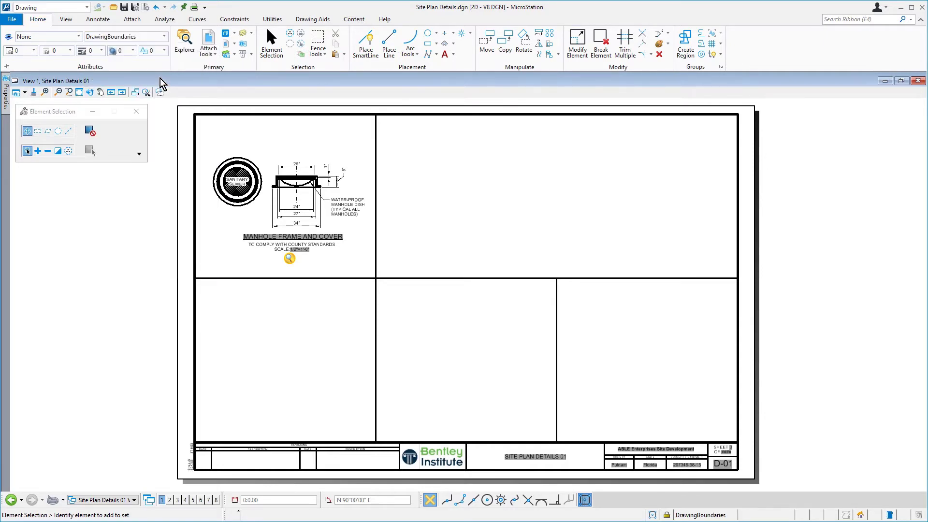
- Set up a By 2 Points drawing boundary named Detail-2 with drawing type Detail
{"action": "left_click", "coordinate": [102, 21]}
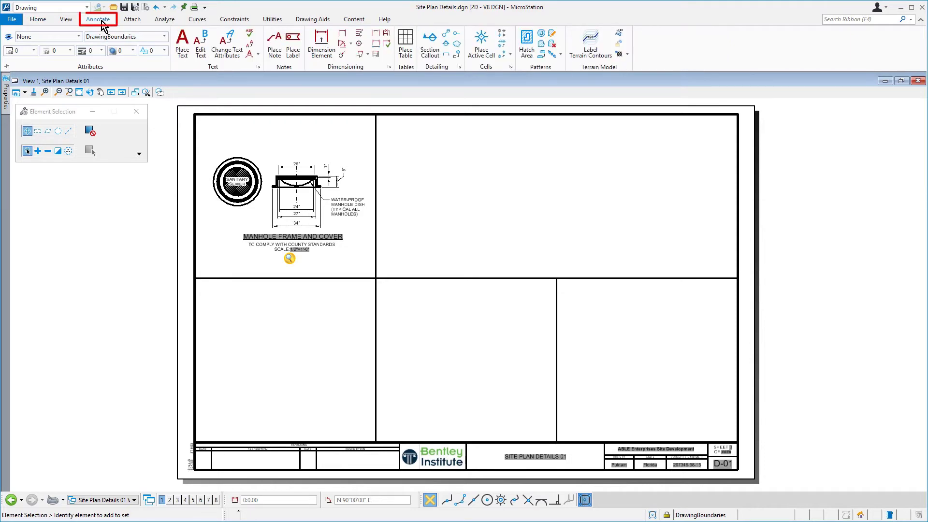
{"action": "left_click", "coordinate": [457, 37]}
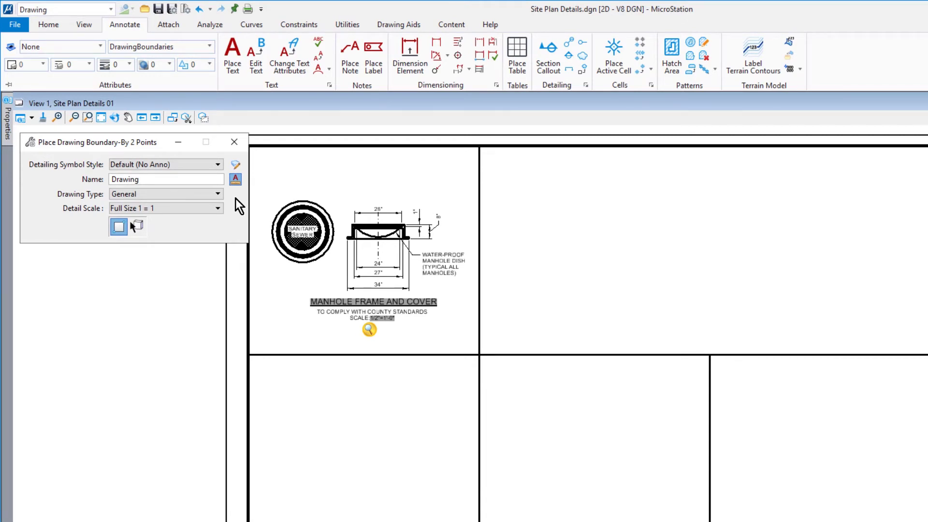
{"action": "left_click", "coordinate": [163, 181]}
{"action": "double_click", "coordinate": [163, 181]}
{"action": "type", "text": "Detail-2"}
{"action": "left_click", "coordinate": [204, 194]}
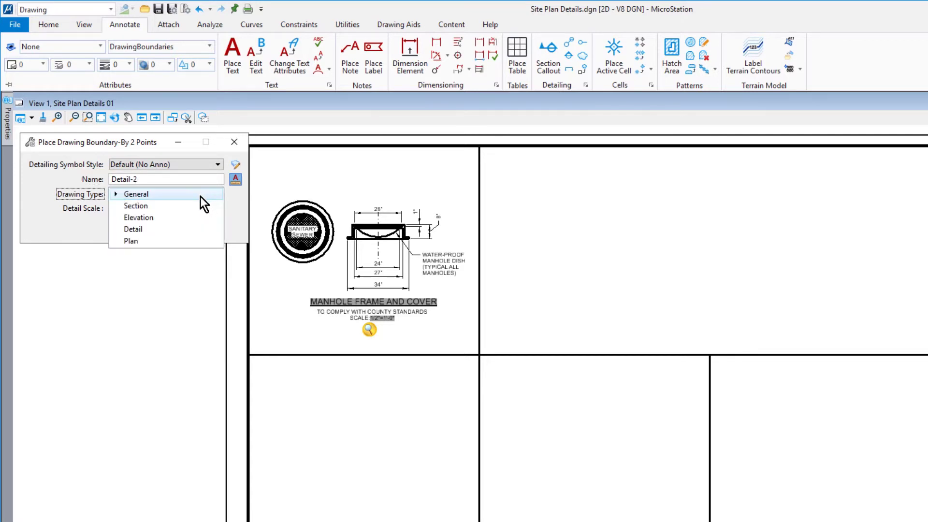
{"action": "left_click", "coordinate": [189, 226]}
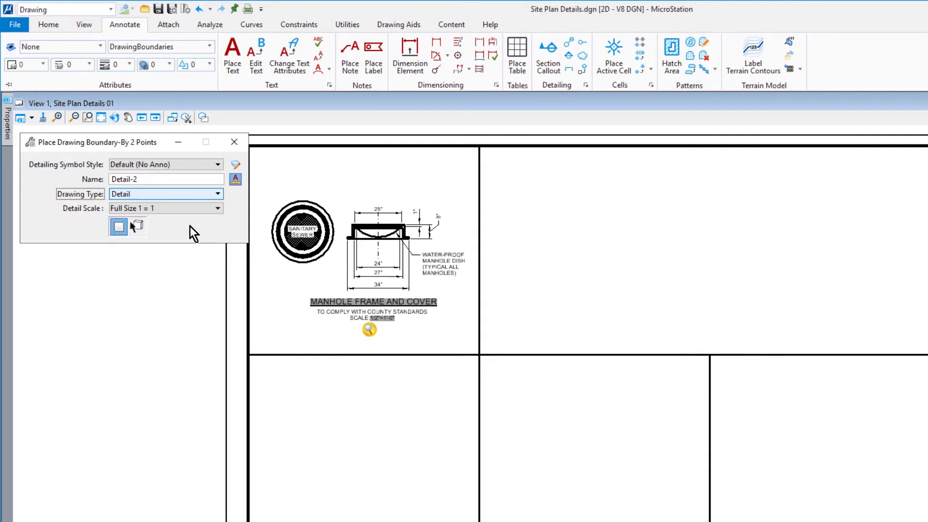
{"action": "left_click", "coordinate": [119, 227]}
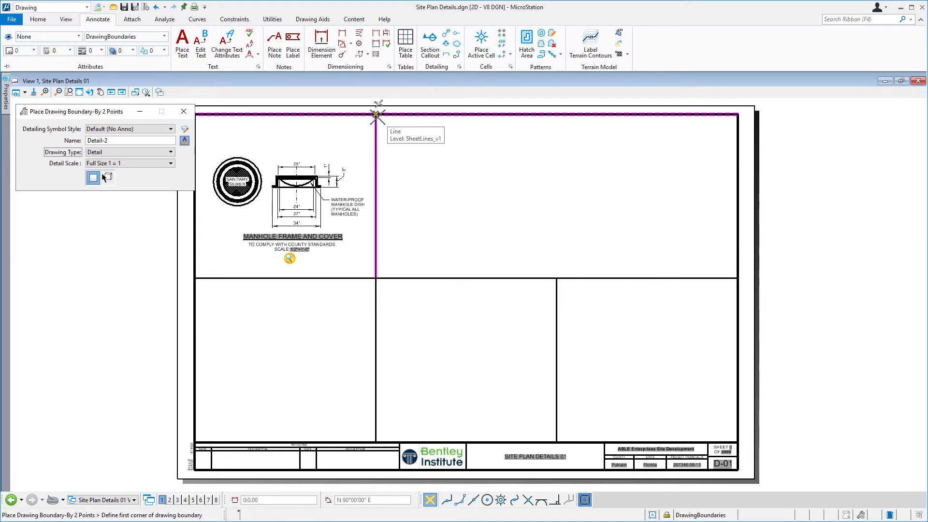
- Draw the Detail-2 boundary from the top-middle intersection to the right midline and place its symbol
{"action": "left_click", "coordinate": [376, 114]}
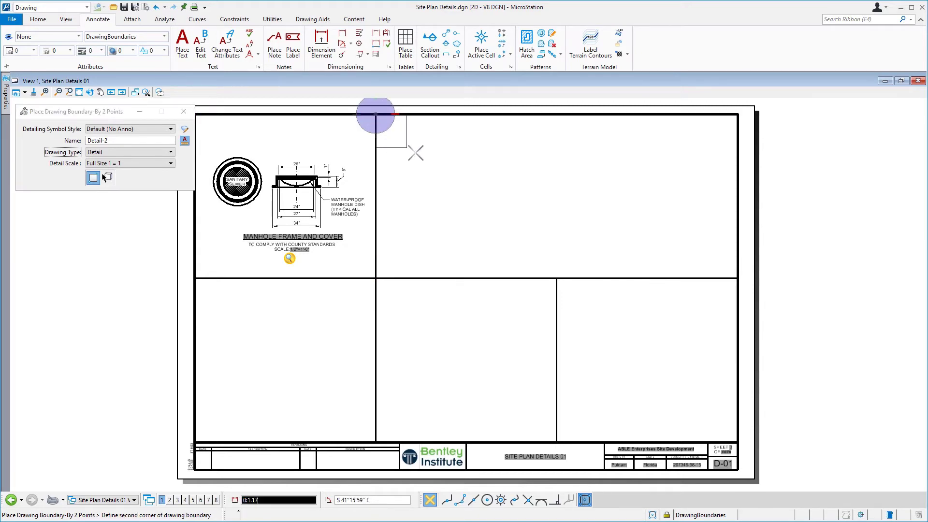
{"action": "left_click", "coordinate": [735, 278]}
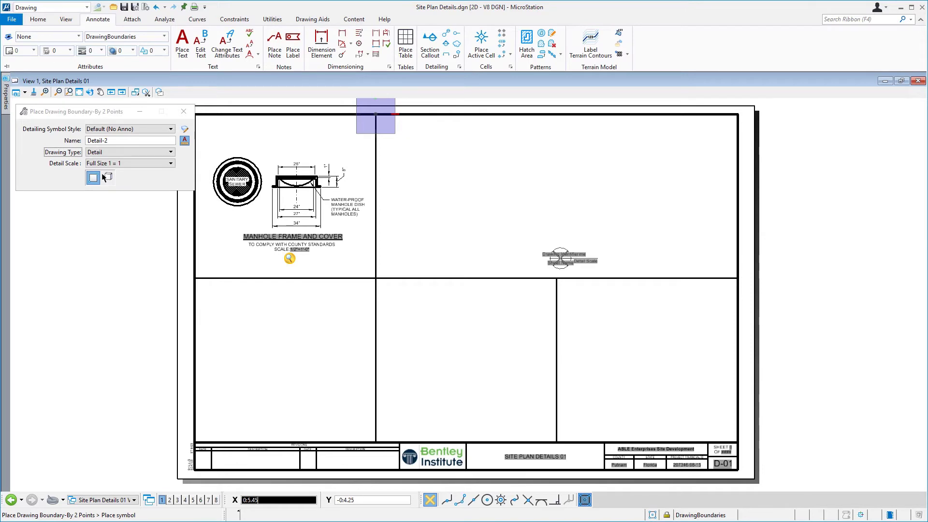
{"action": "left_click", "coordinate": [561, 259]}
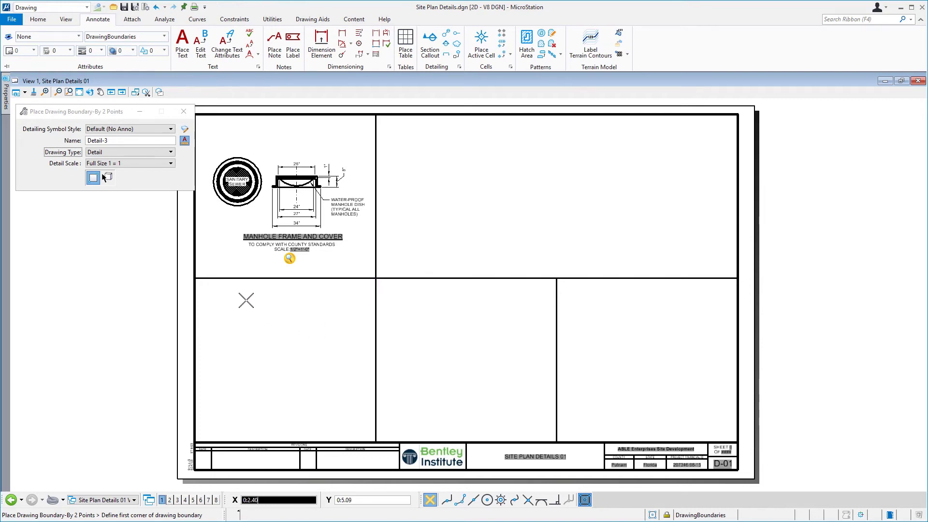
- Place boundaries with symbols over the lower-left, lower-middle and lower-right cells, then exit the tool
{"action": "left_click", "coordinate": [195, 278]}
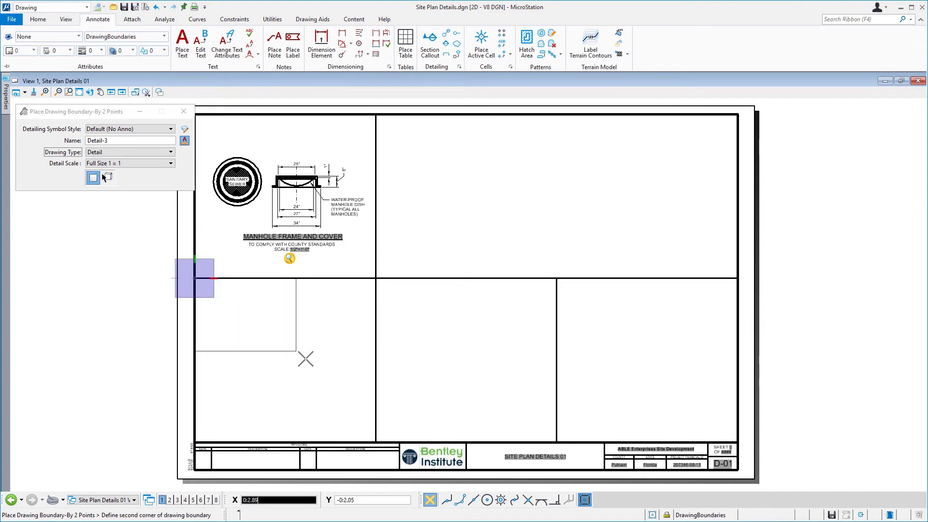
{"action": "left_click", "coordinate": [376, 425]}
{"action": "left_click", "coordinate": [278, 422]}
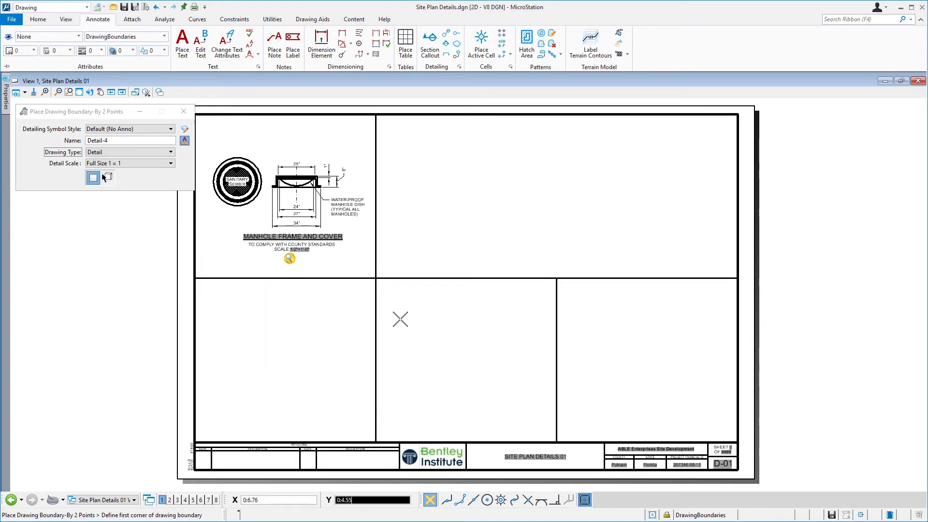
{"action": "left_click", "coordinate": [376, 278]}
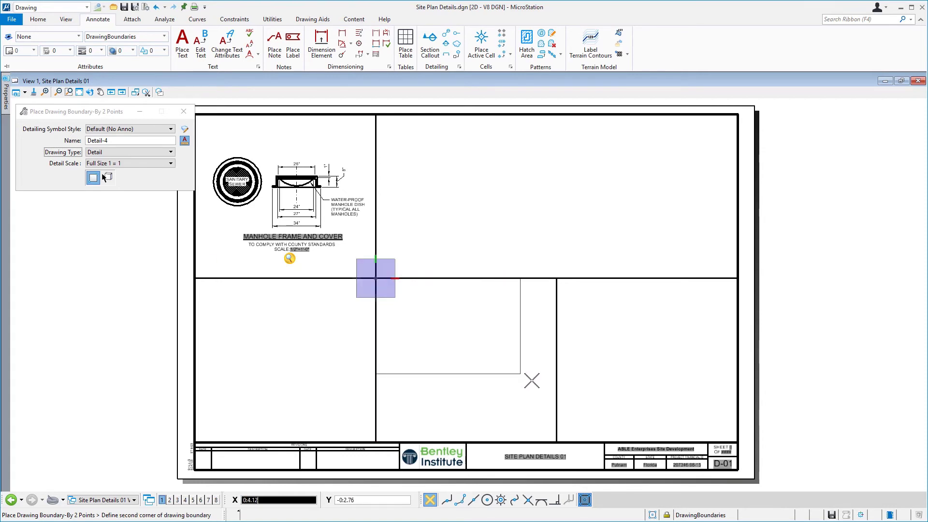
{"action": "left_click", "coordinate": [556, 429]}
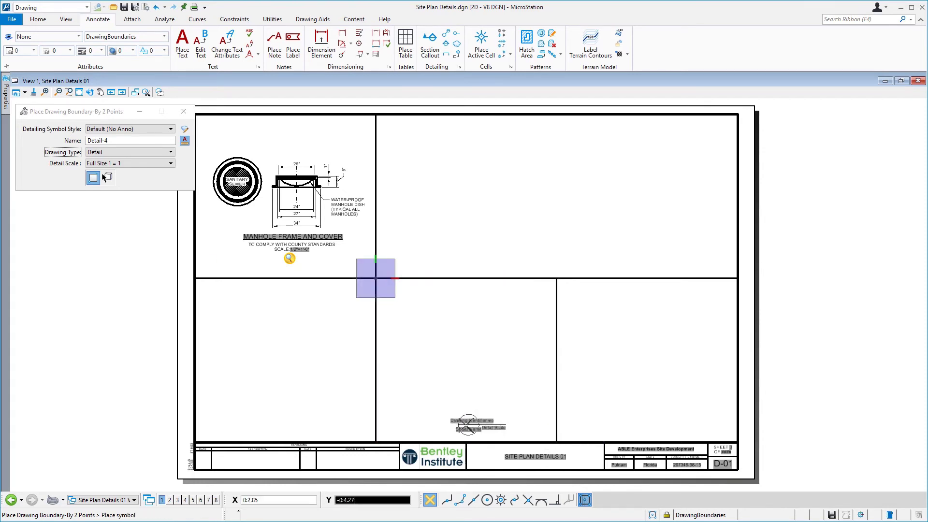
{"action": "left_click", "coordinate": [472, 425]}
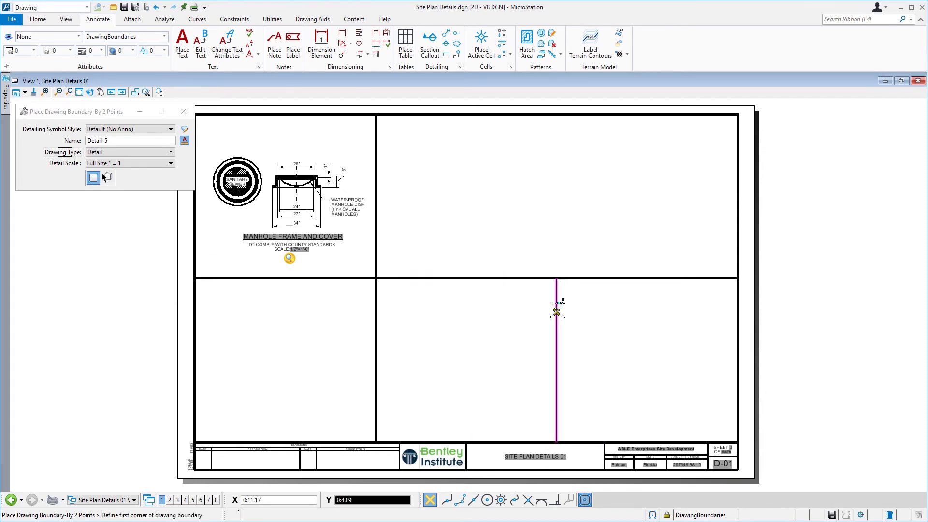
{"action": "left_click", "coordinate": [556, 278]}
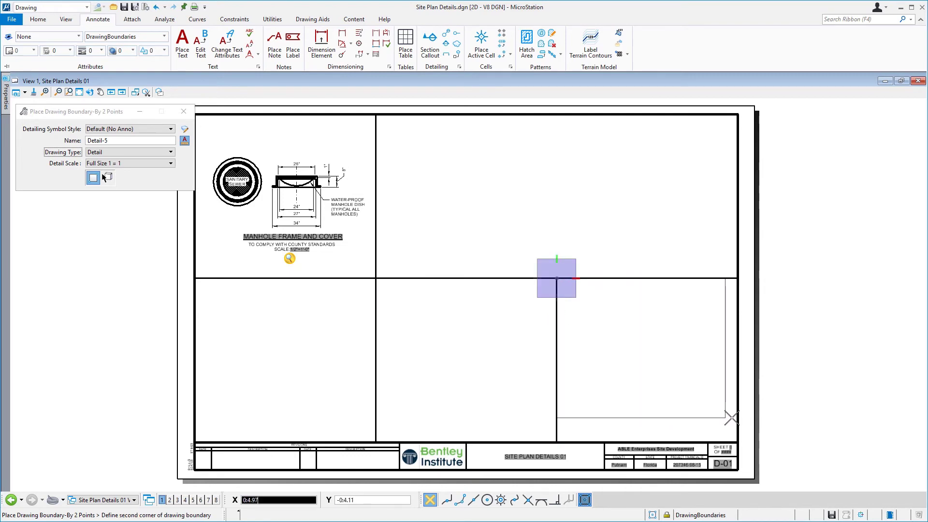
{"action": "left_click", "coordinate": [737, 438]}
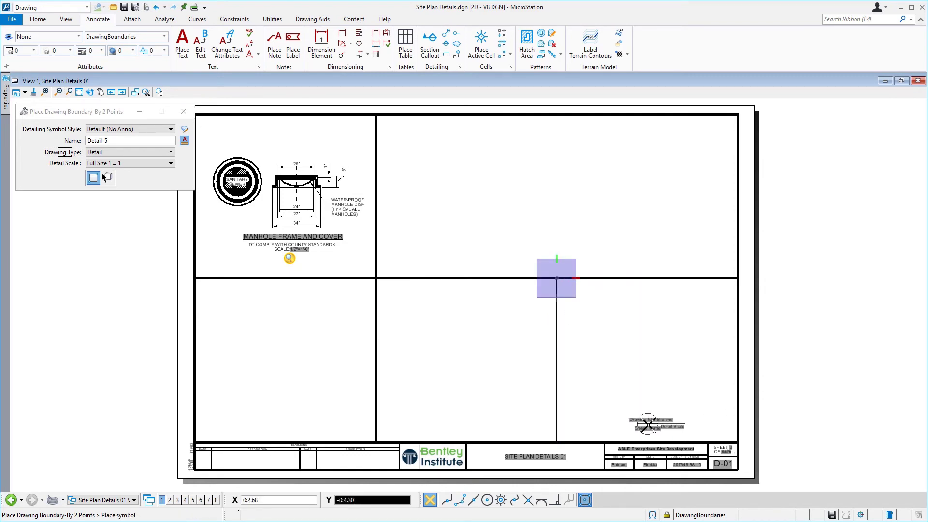
{"action": "left_click", "coordinate": [650, 425]}
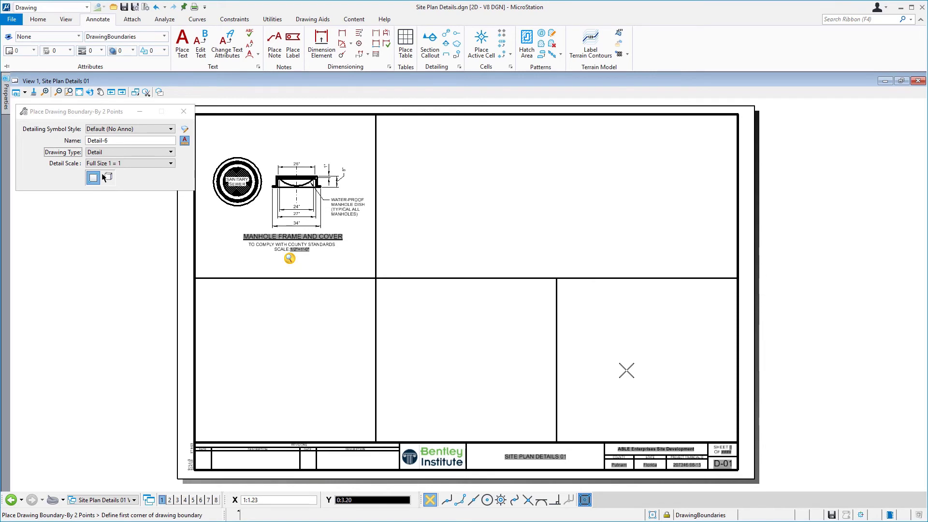
{"action": "key", "text": "Escape"}
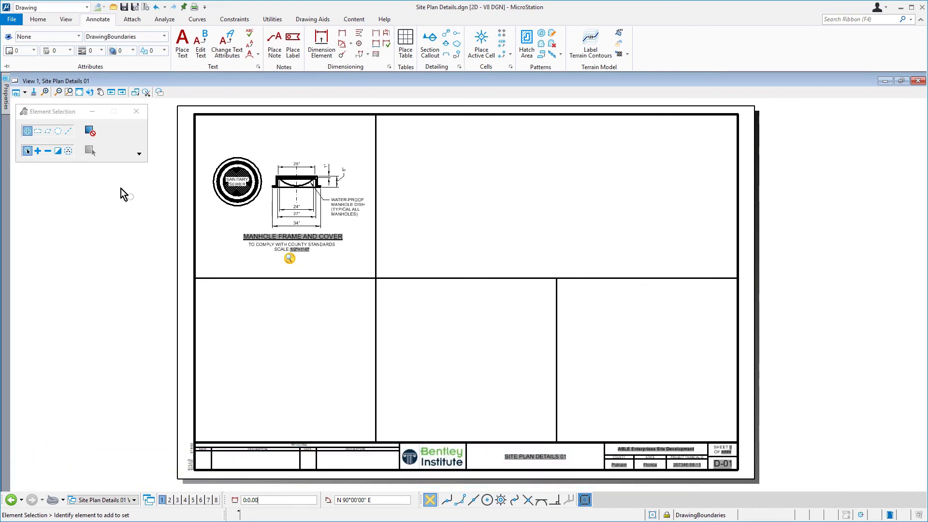
- Fit the whole sheet in View 1 and save the settings
{"action": "left_click", "coordinate": [79, 93]}
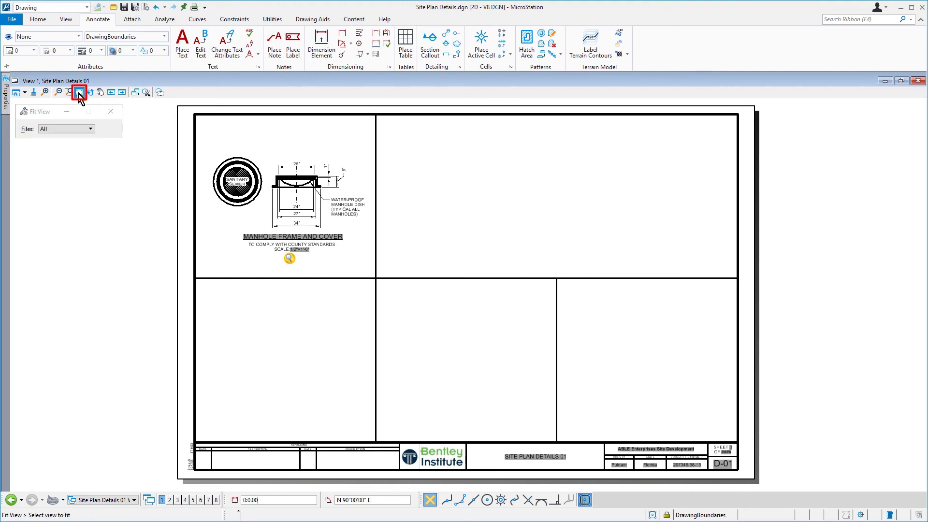
{"action": "left_click", "coordinate": [120, 169]}
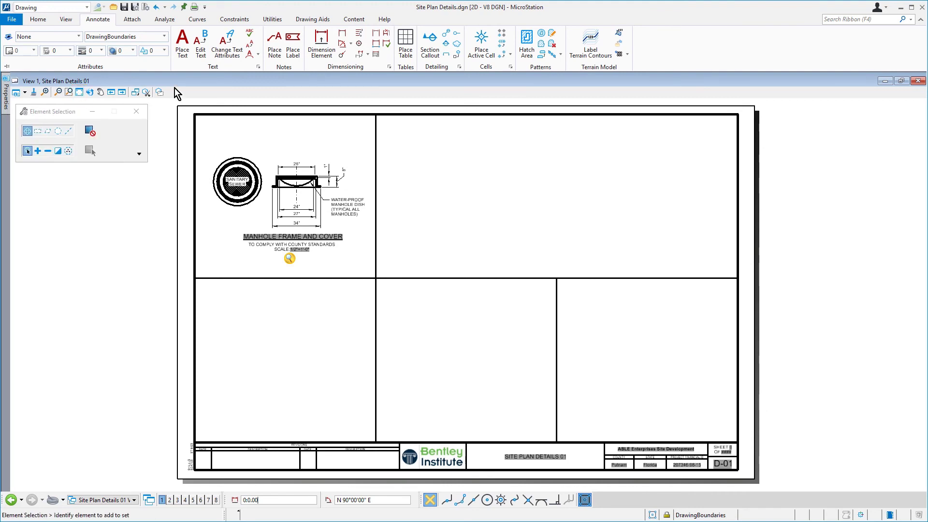
{"action": "left_click", "coordinate": [134, 9]}
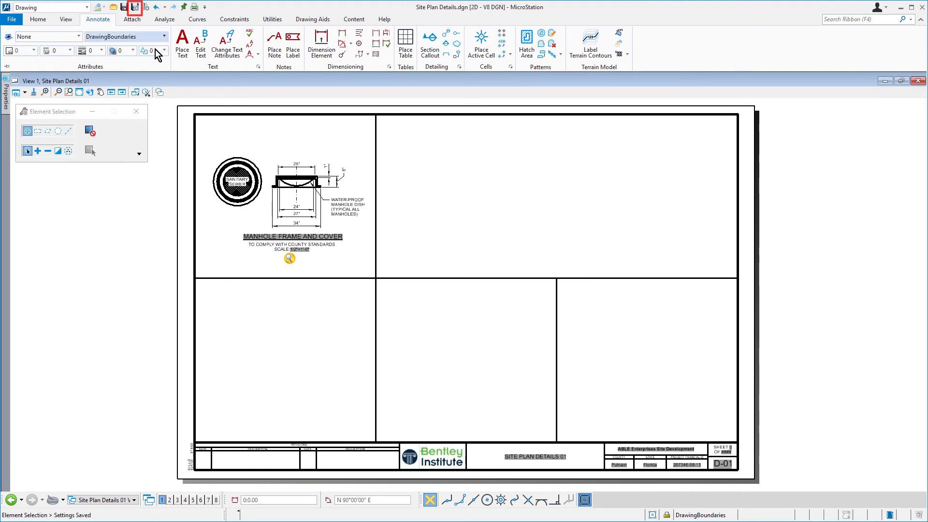